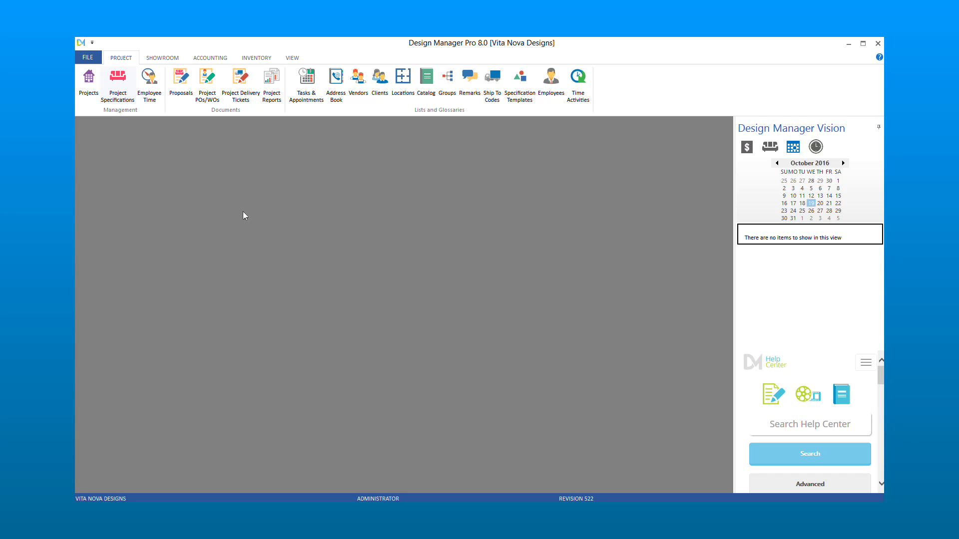
Start a client return for project PAR01 with the refund type On Account (Open A/R)
{"action": "left_click", "coordinate": [218, 61]}
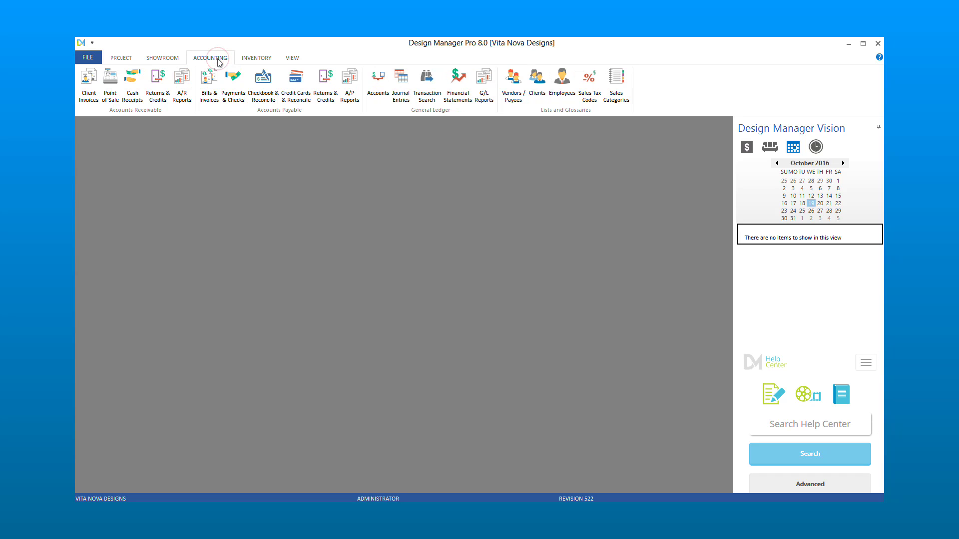
{"action": "left_click", "coordinate": [159, 99]}
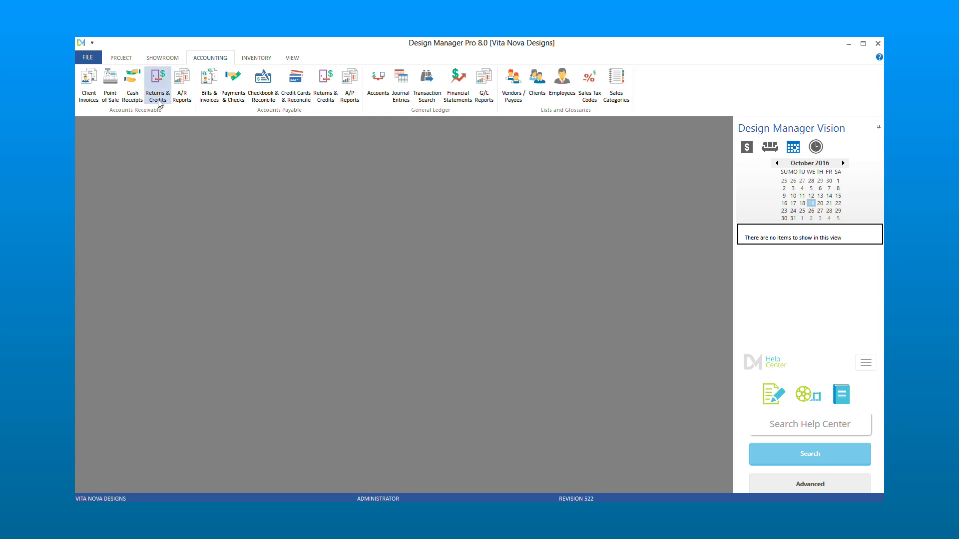
{"action": "type", "text": "PAR01"}
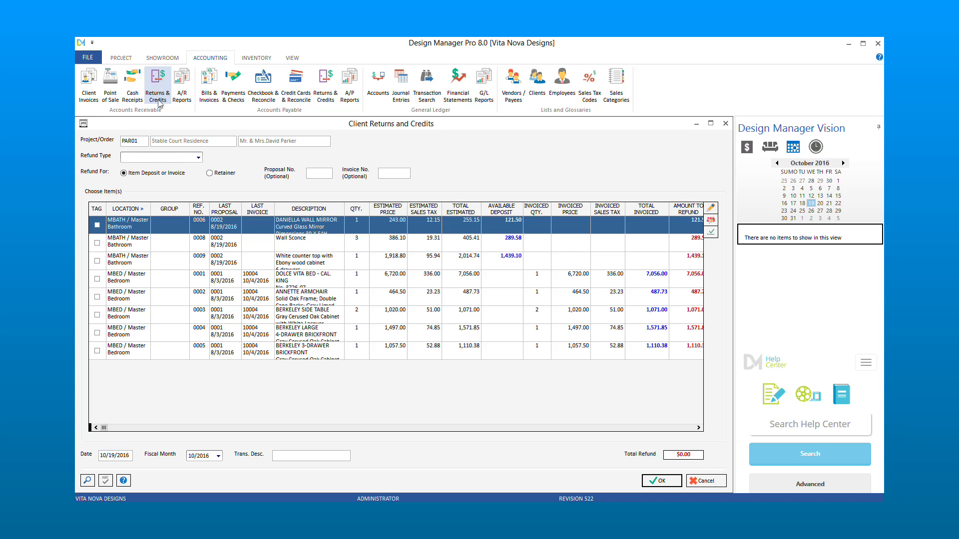
{"action": "left_click", "coordinate": [199, 158]}
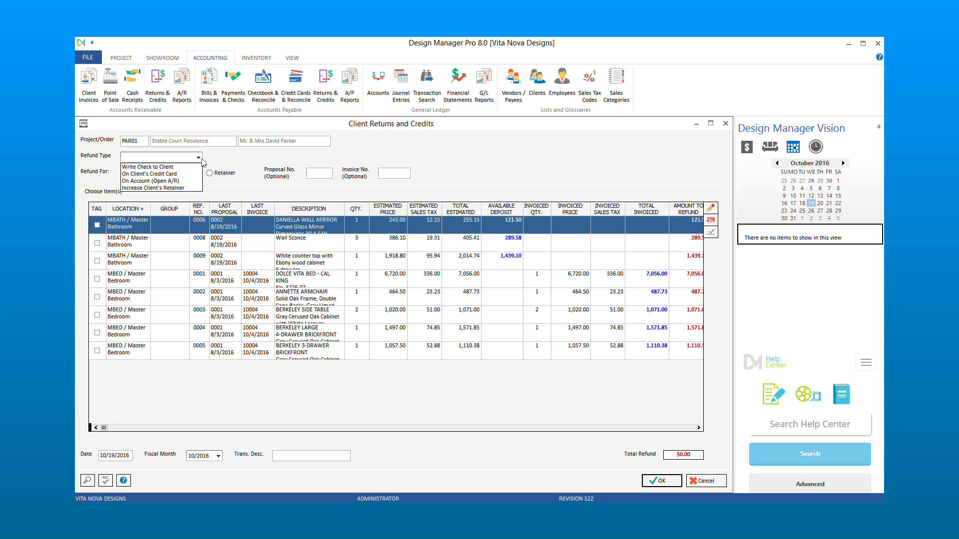
{"action": "key", "text": "Down"}
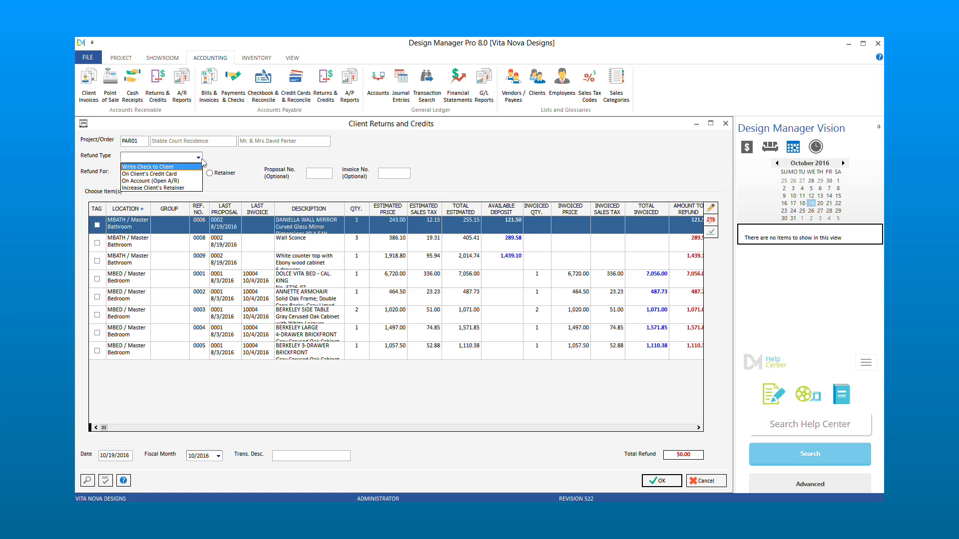
{"action": "left_click", "coordinate": [189, 181]}
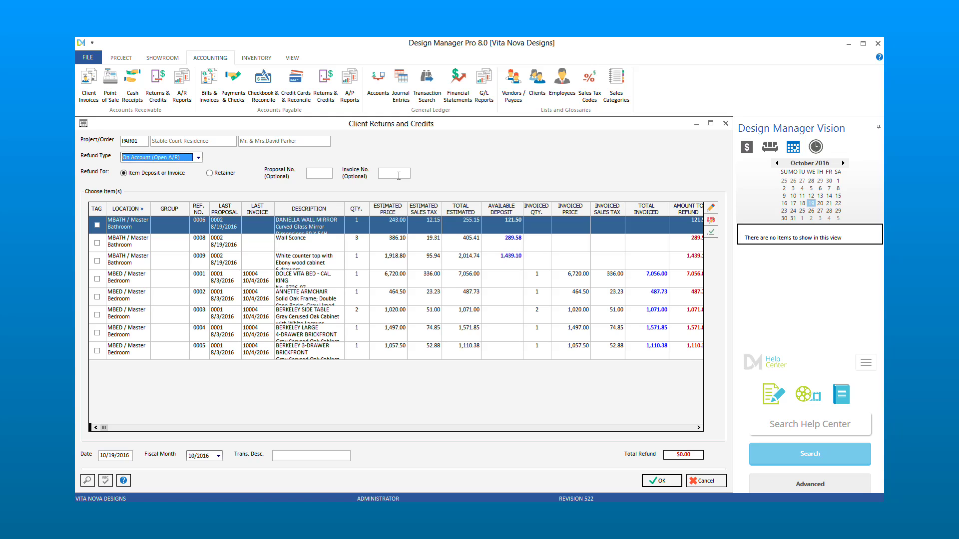
Limit the refundable items to invoice 10004 and tag the Annette Armchair for refund
{"action": "left_click", "coordinate": [399, 176]}
{"action": "type", "text": "10004"}
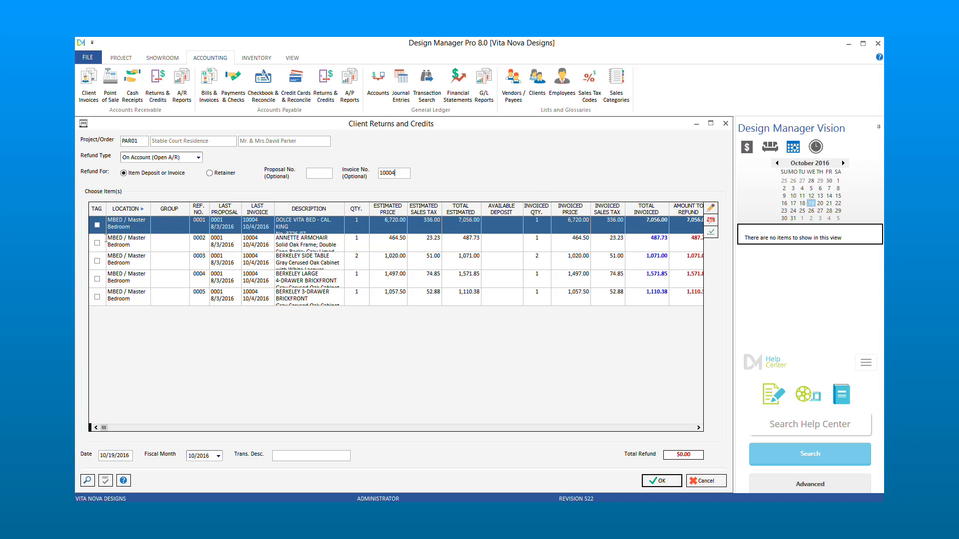
{"action": "left_click", "coordinate": [97, 243]}
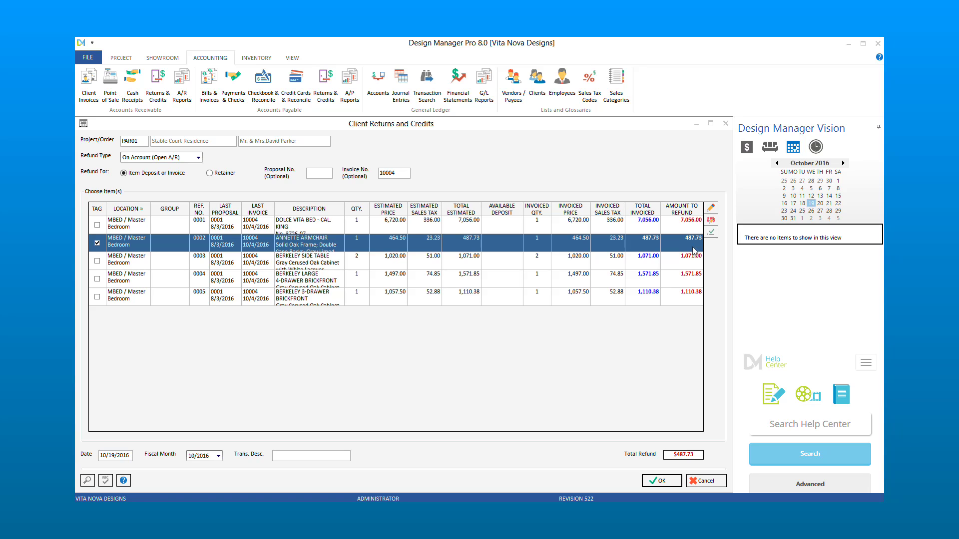
{"action": "key", "text": "Return"}
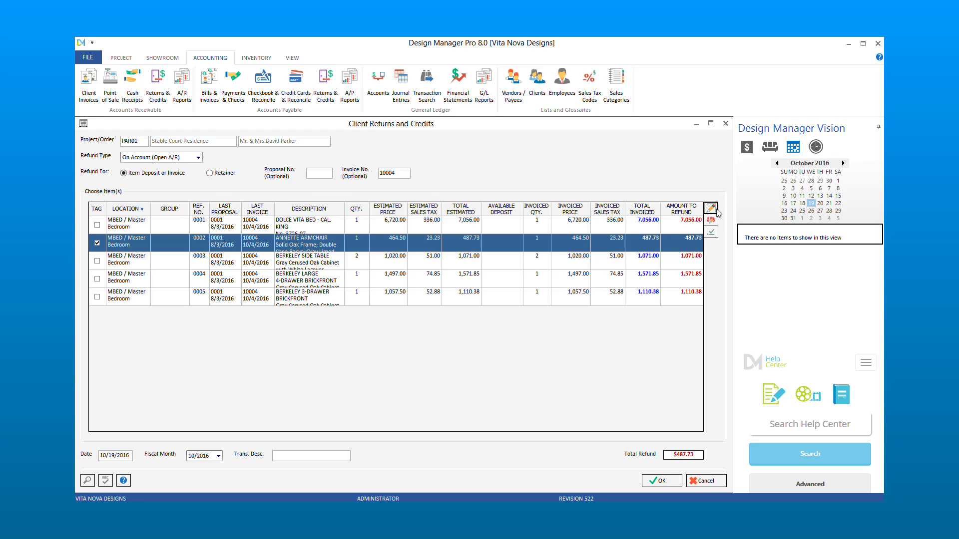
{"action": "left_click", "coordinate": [711, 209]}
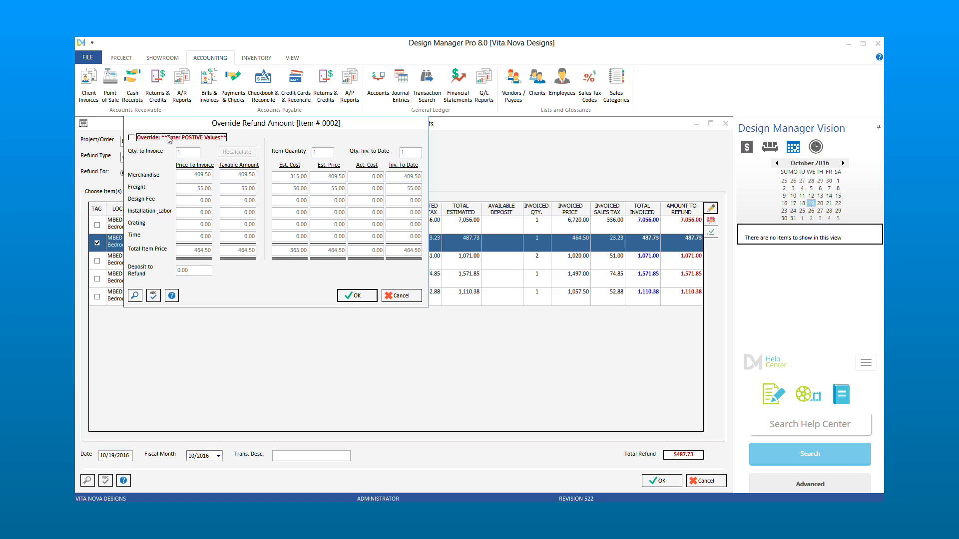
{"action": "left_click", "coordinate": [133, 139]}
{"action": "left_click", "coordinate": [181, 187]}
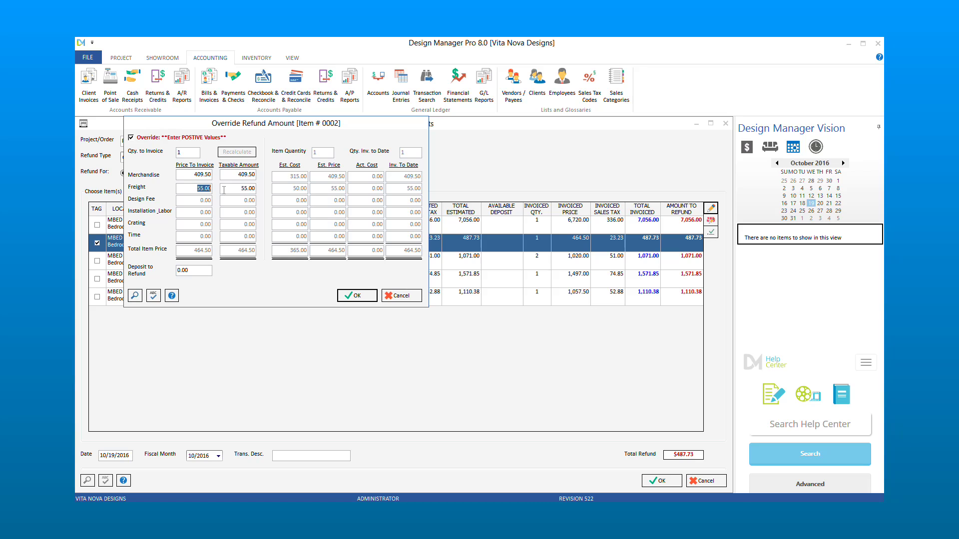
{"action": "type", "text": "0"}
{"action": "key", "text": "Tab"}
{"action": "left_click", "coordinate": [205, 174]}
{"action": "left_click", "coordinate": [418, 299]}
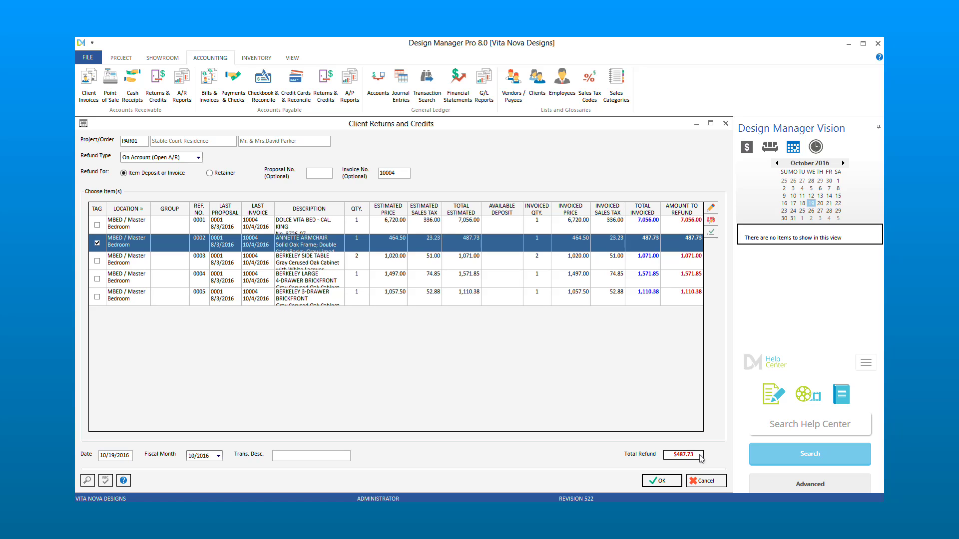
Process the refund with the transaction description "client changed mind" and go to its credit invoice
{"action": "left_click", "coordinate": [338, 457]}
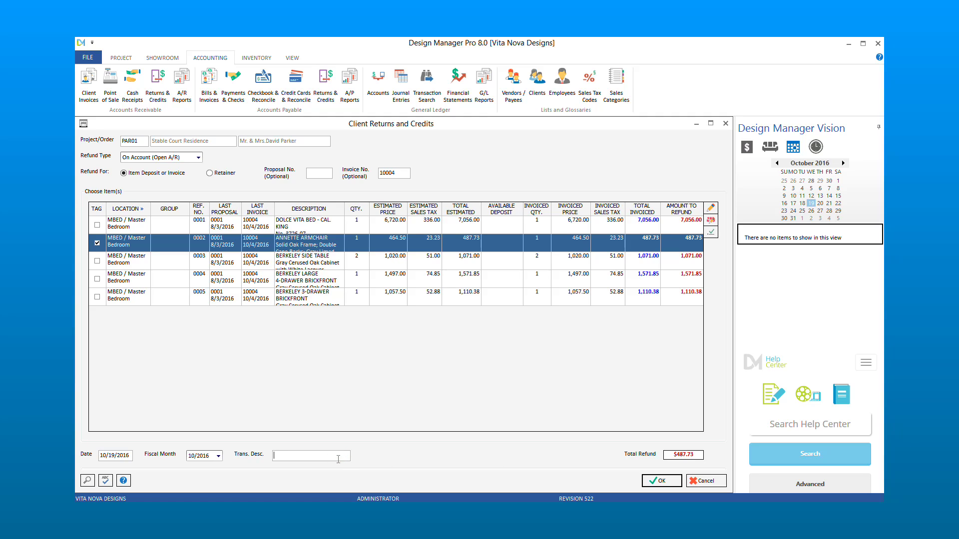
{"action": "type", "text": "client changed mind"}
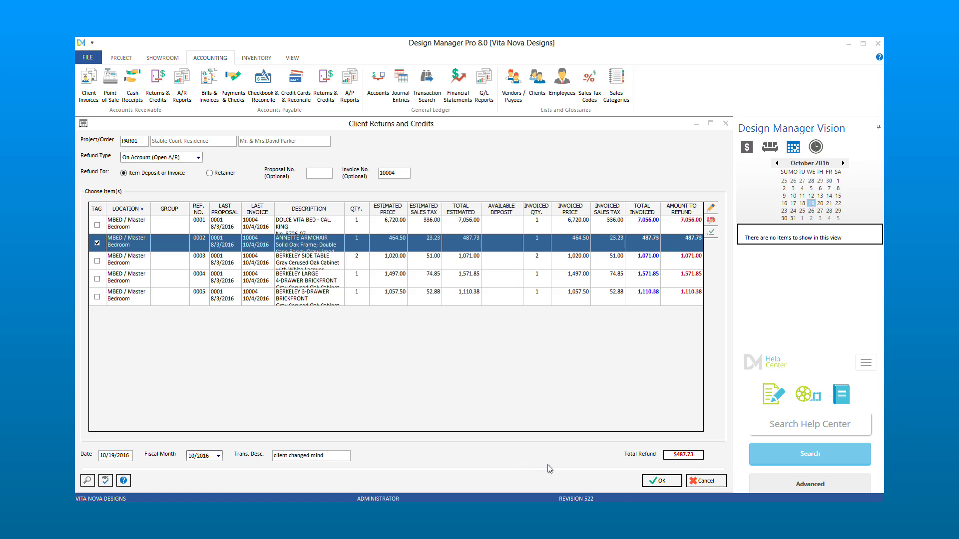
{"action": "left_click", "coordinate": [647, 482]}
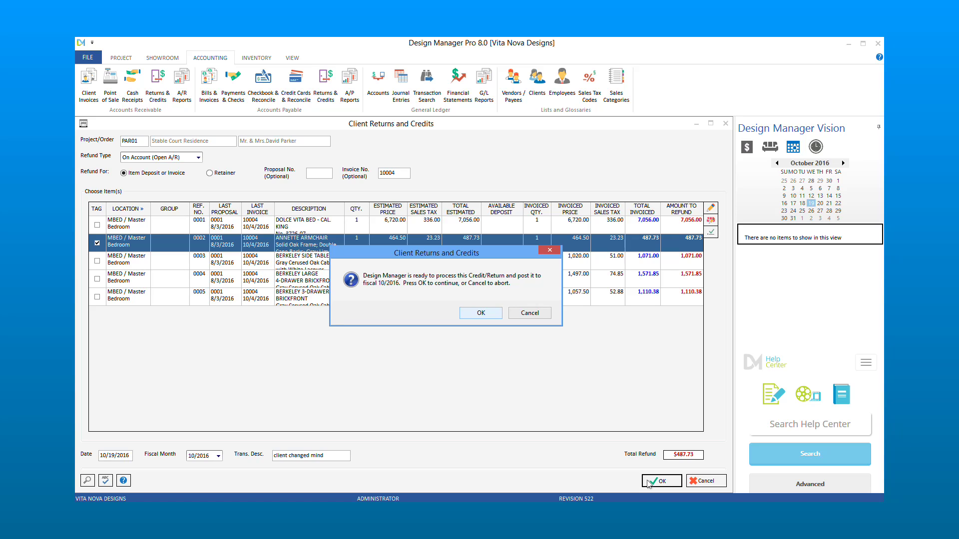
{"action": "left_click", "coordinate": [495, 318]}
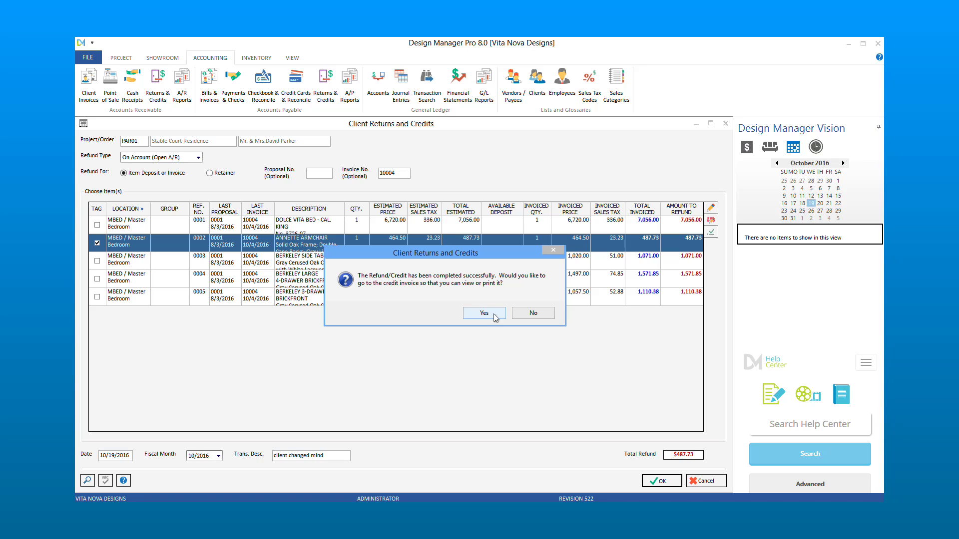
{"action": "left_click", "coordinate": [484, 313]}
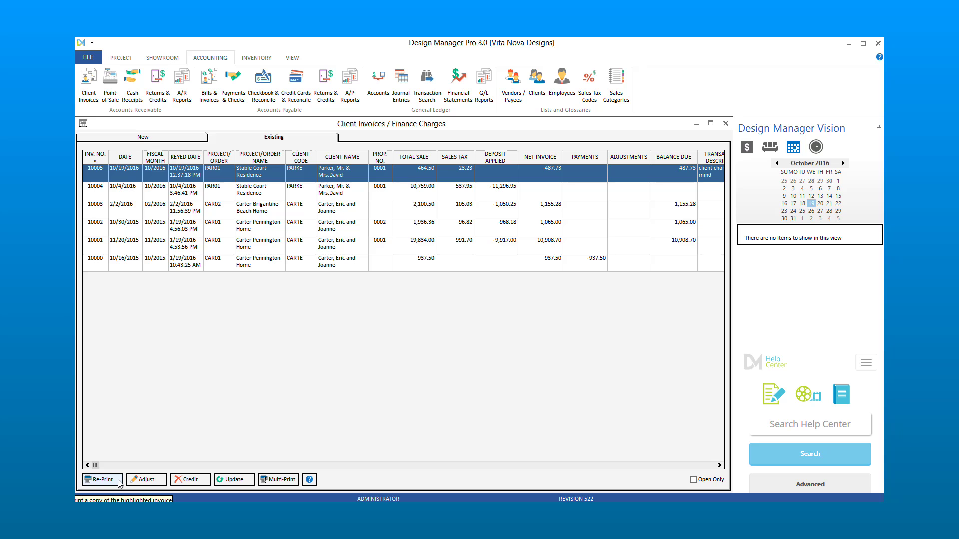
Open the project specifications for project PAR01
{"action": "left_click", "coordinate": [121, 57]}
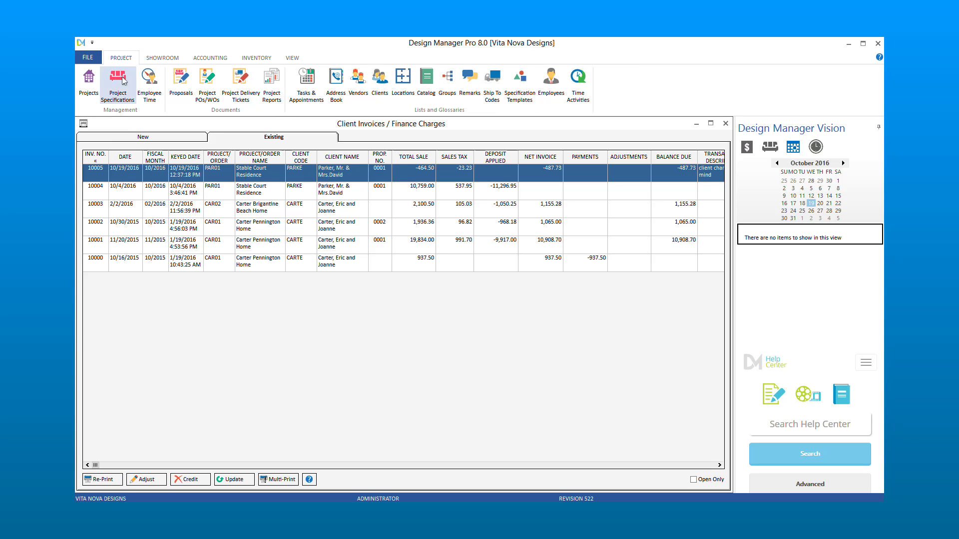
{"action": "left_click", "coordinate": [120, 91]}
{"action": "type", "text": "PA"}
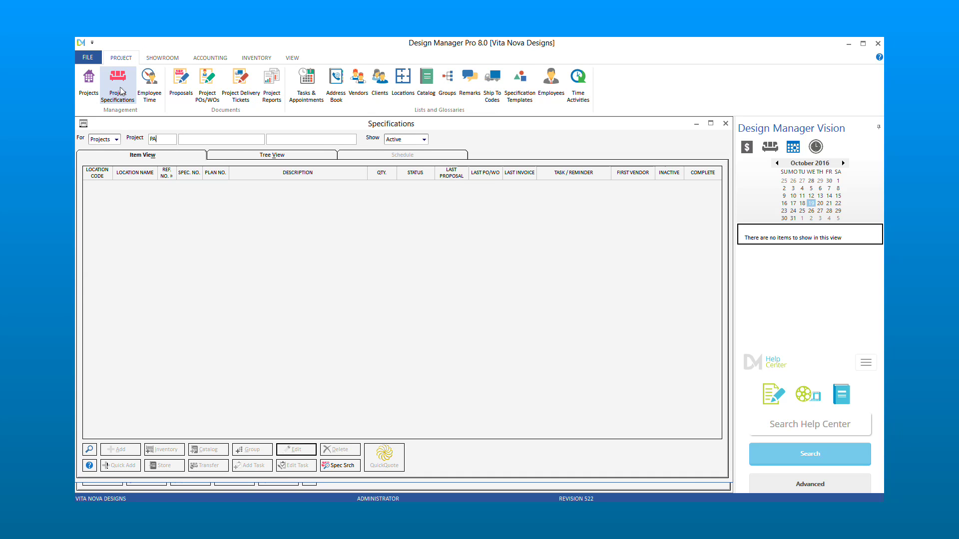
{"action": "type", "text": "R01"}
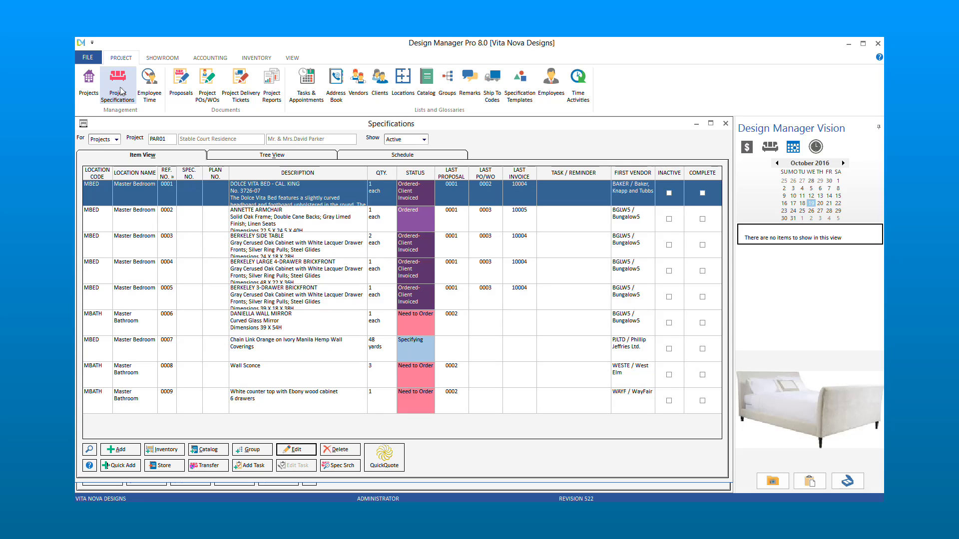
Mark the Annette Armchair item in the Master Bedroom as complete
{"action": "left_click", "coordinate": [114, 217]}
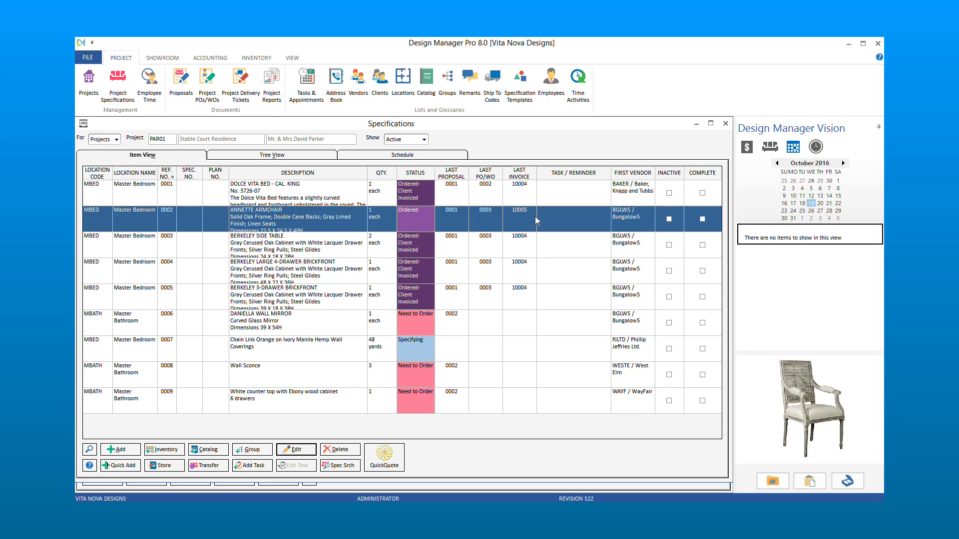
{"action": "left_click", "coordinate": [421, 221]}
{"action": "left_click", "coordinate": [388, 280]}
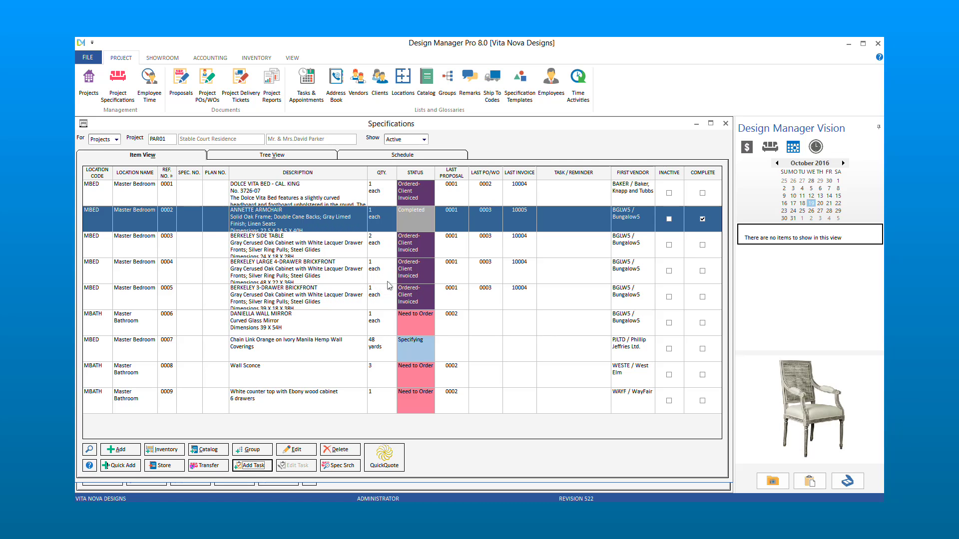
{"action": "left_click", "coordinate": [388, 281]}
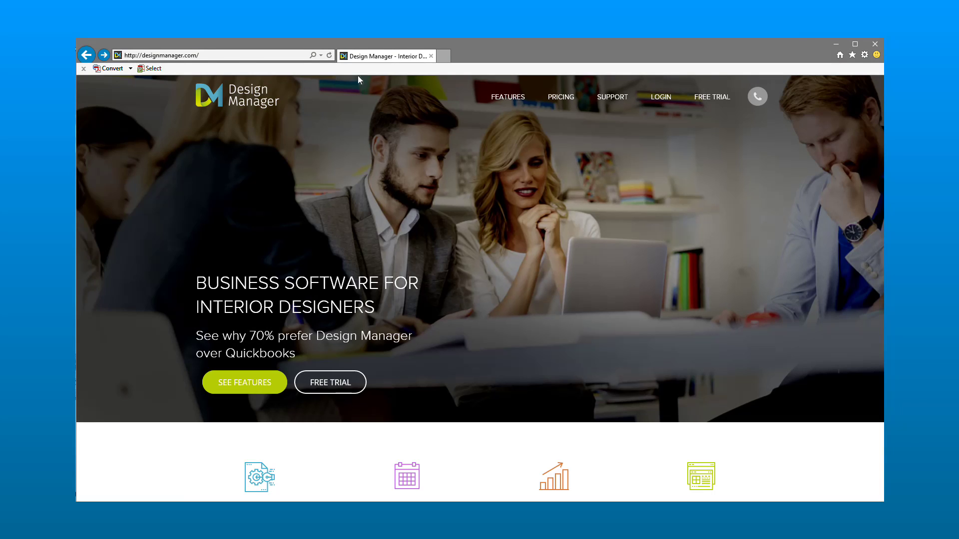
Switch to the web browser and open the Help Center from the Design Manager website
{"action": "mouse_move", "coordinate": [613, 97]}
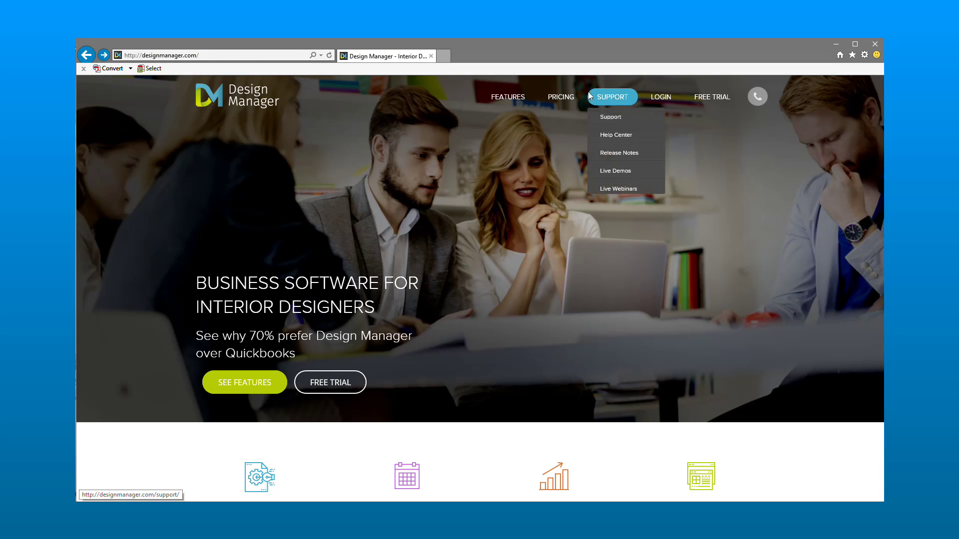
{"action": "left_click", "coordinate": [629, 137]}
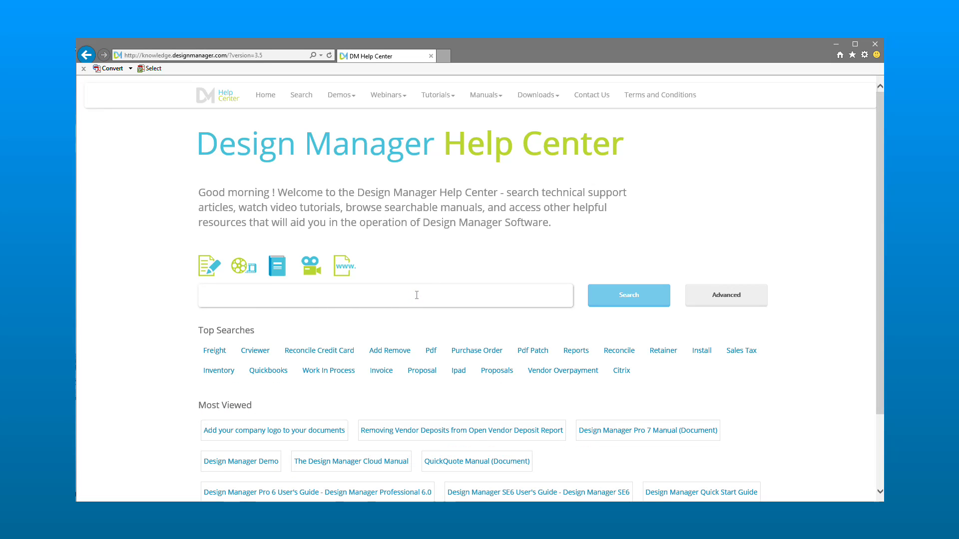